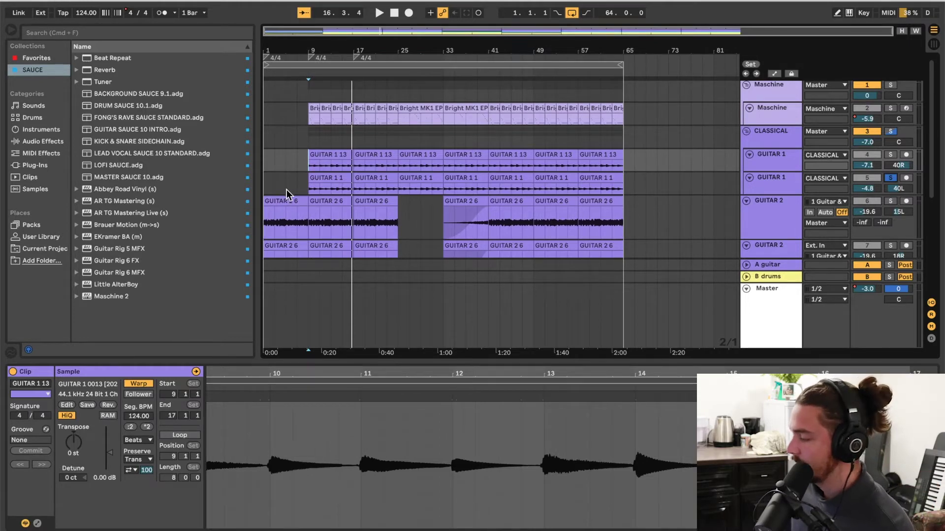
Play the lower GUITAR 1 track from bar 9 and view the CLASSICAL group alongside the other tracks in the Session mixer
click(308, 188)
key(space)
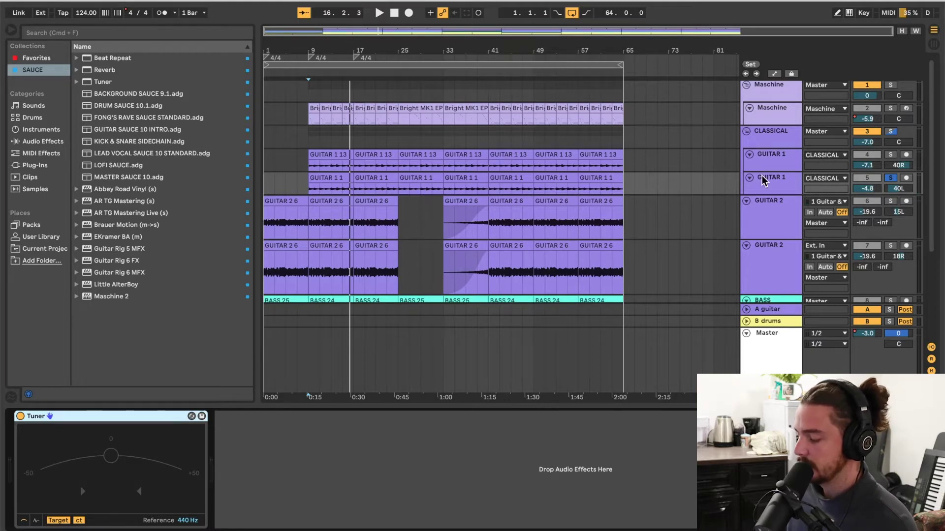
click(778, 142)
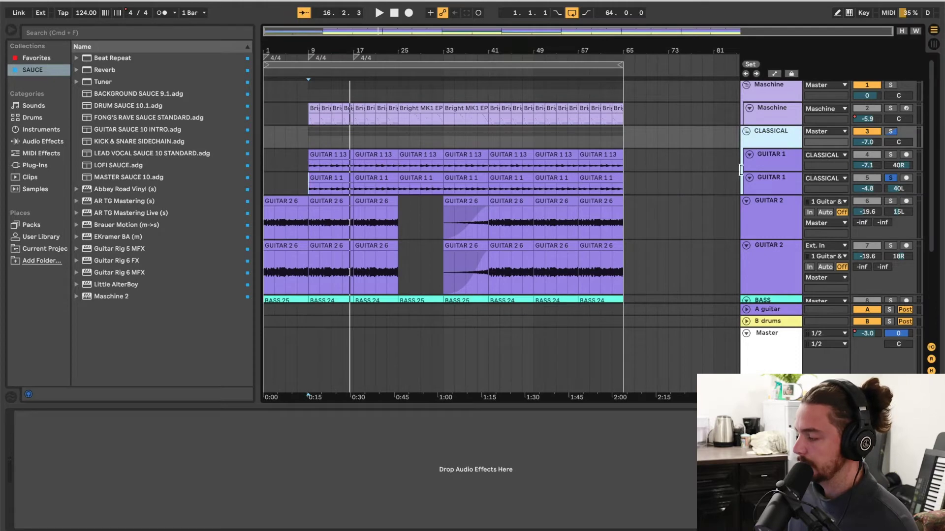
click(934, 43)
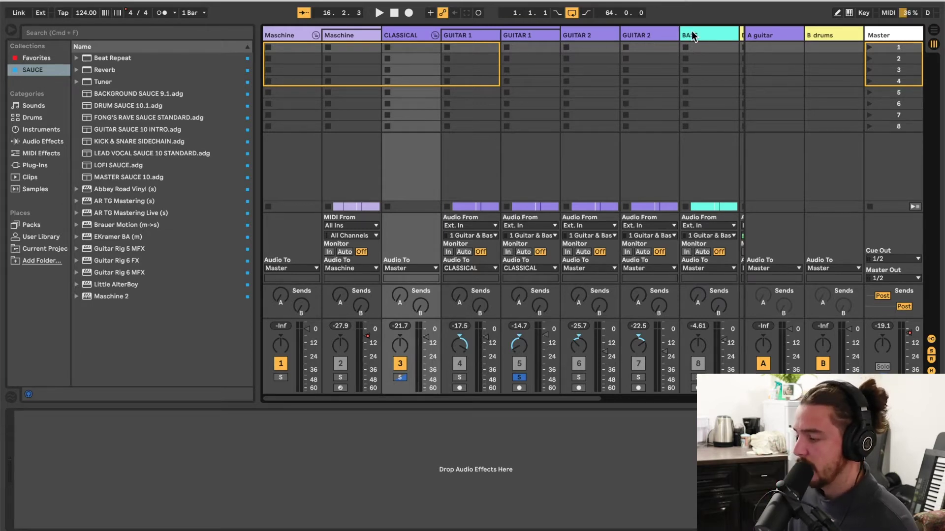
click(933, 37)
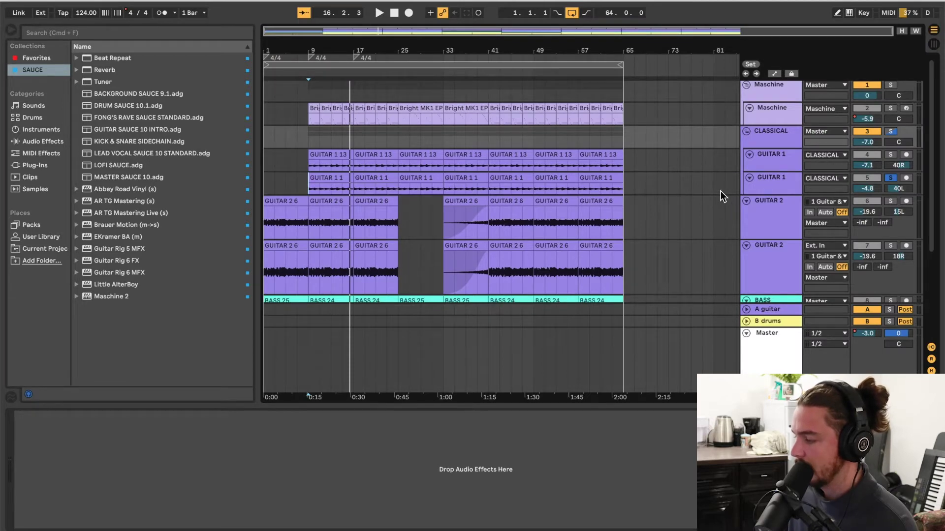
Solo and audition the Maschine instrument track from bar 9, and inspect its BC Late Replies plugin settings
scroll(721, 192, down, 1)
scroll(721, 192, up, 1)
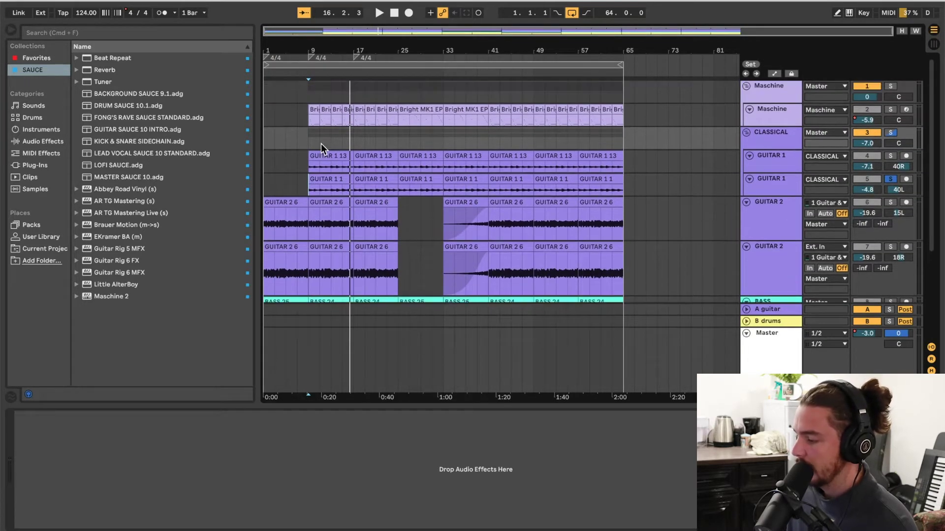
click(307, 123)
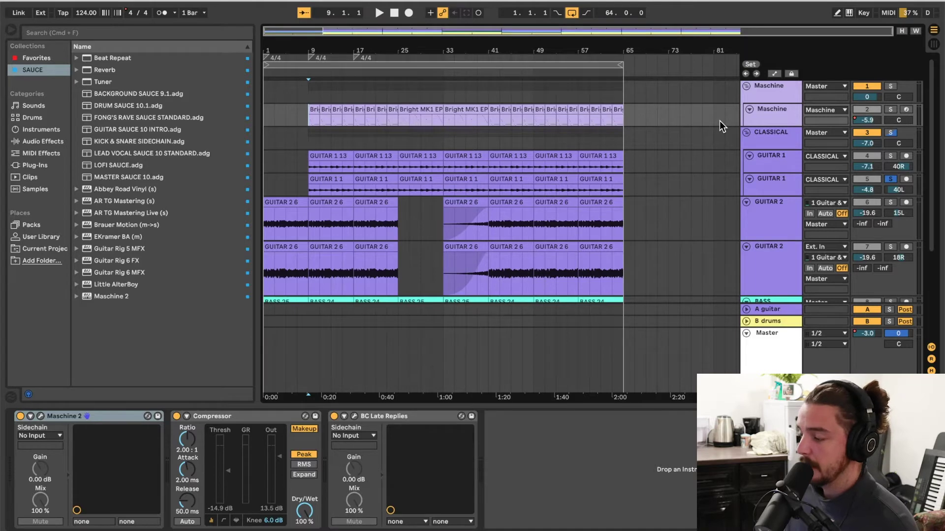
click(890, 109)
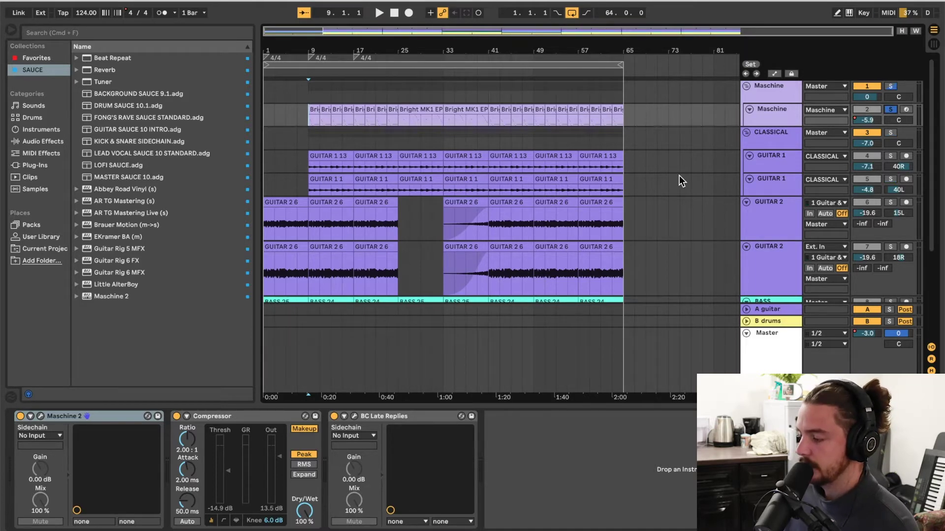
key(space)
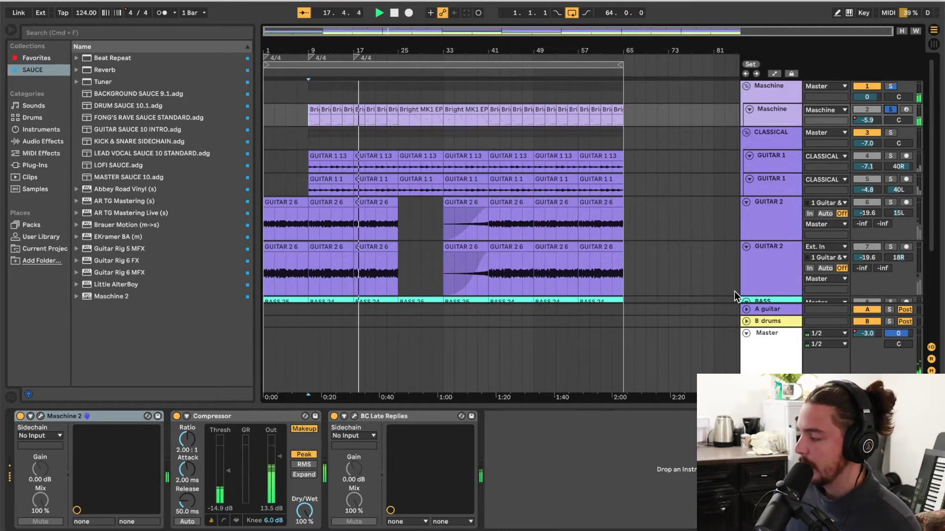
key(space)
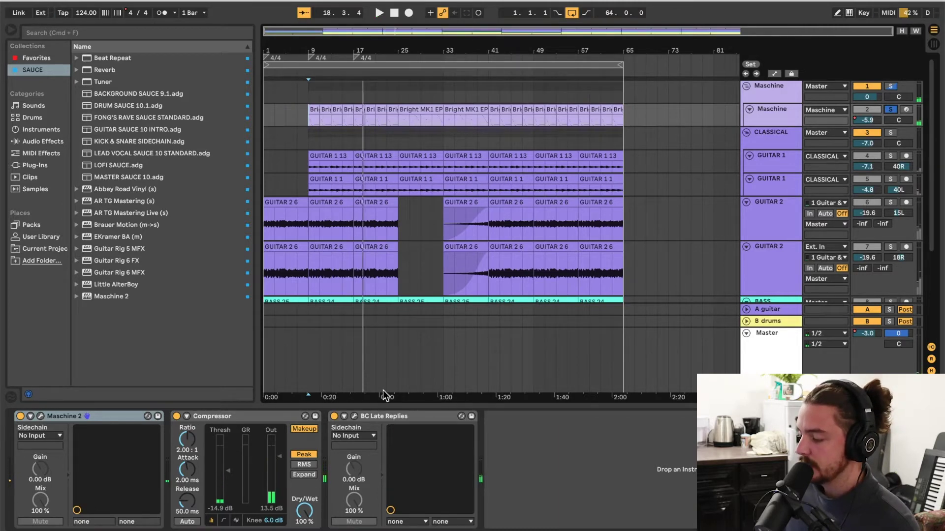
click(354, 417)
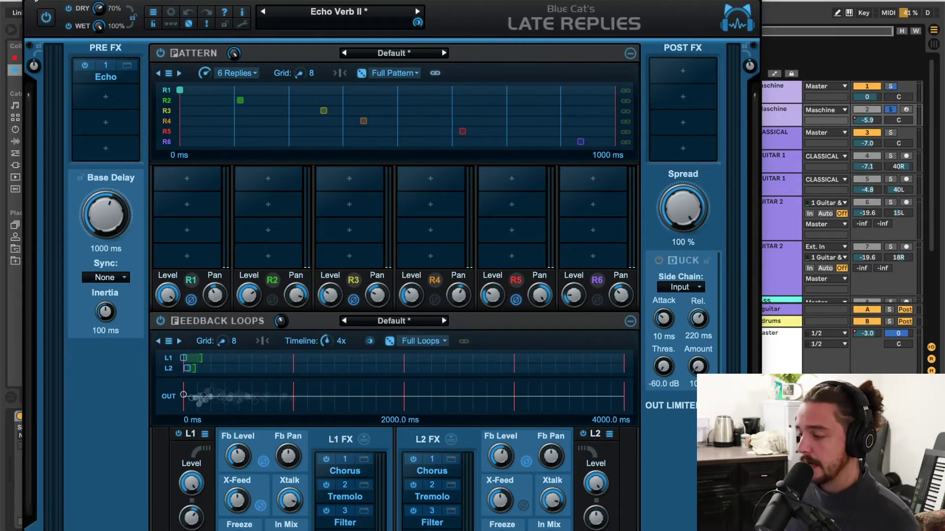
click(33, 1)
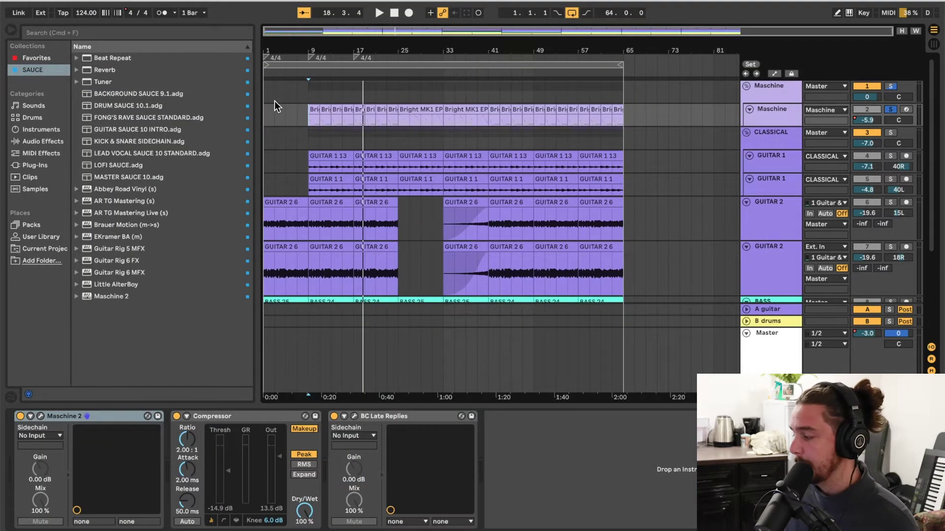
Solo the upper GUITAR 2 track and audition it from bar 1
click(765, 226)
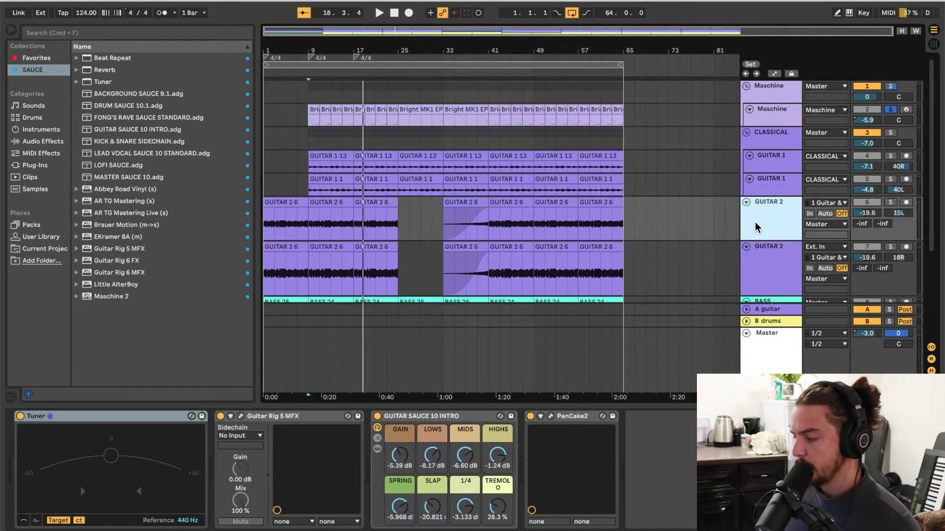
scroll(613, 222, down, 2)
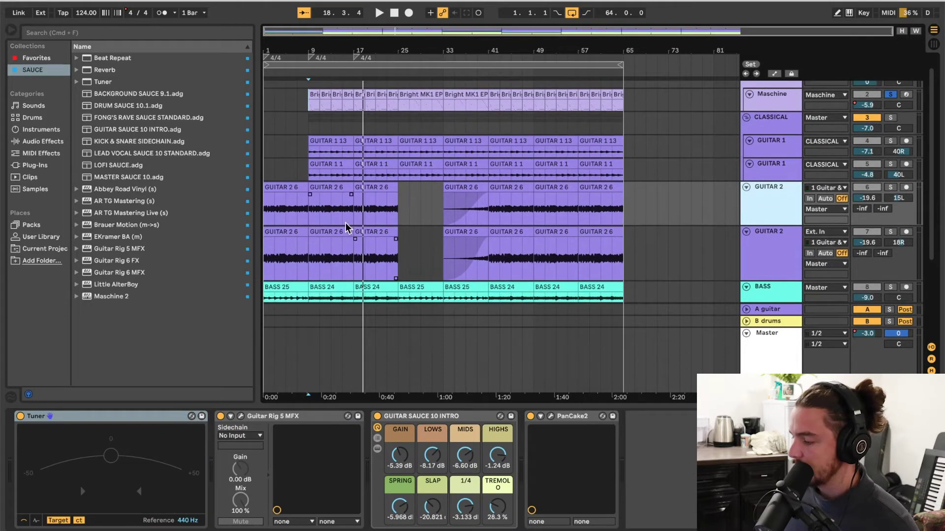
click(265, 218)
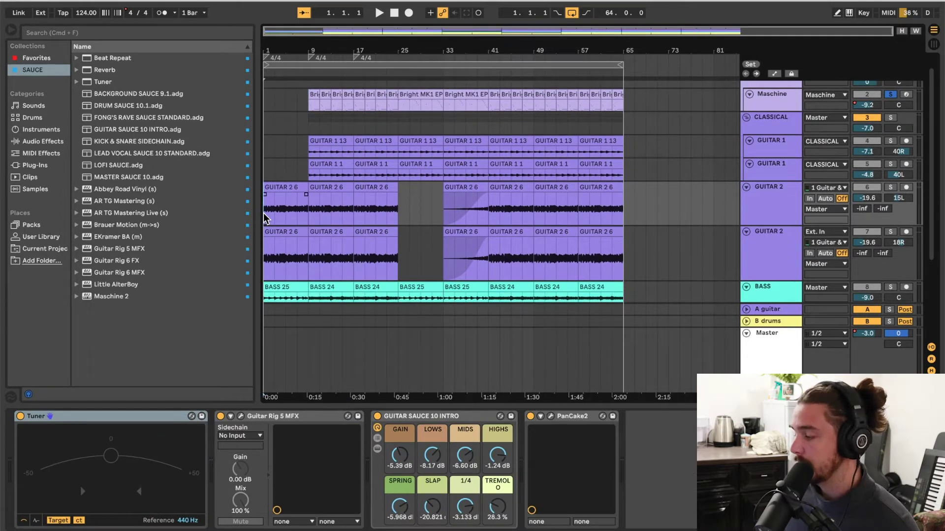
click(890, 188)
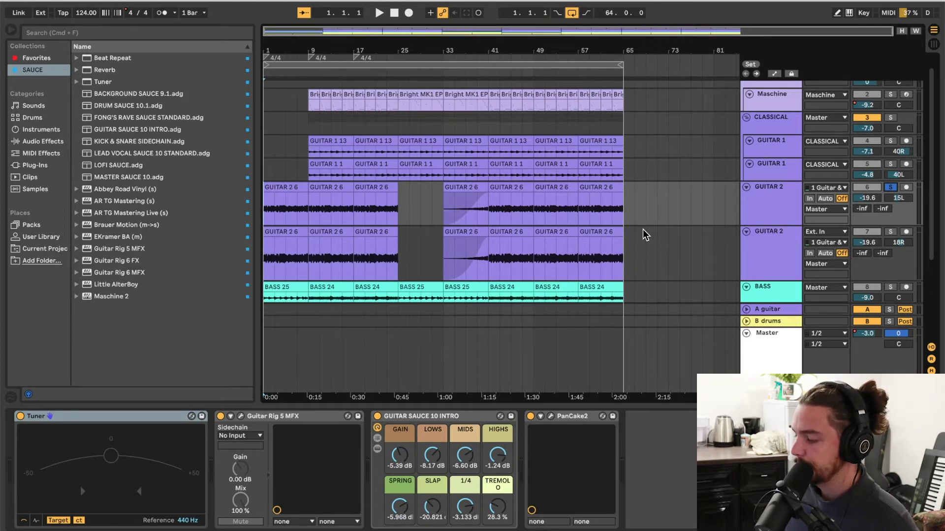
key(space)
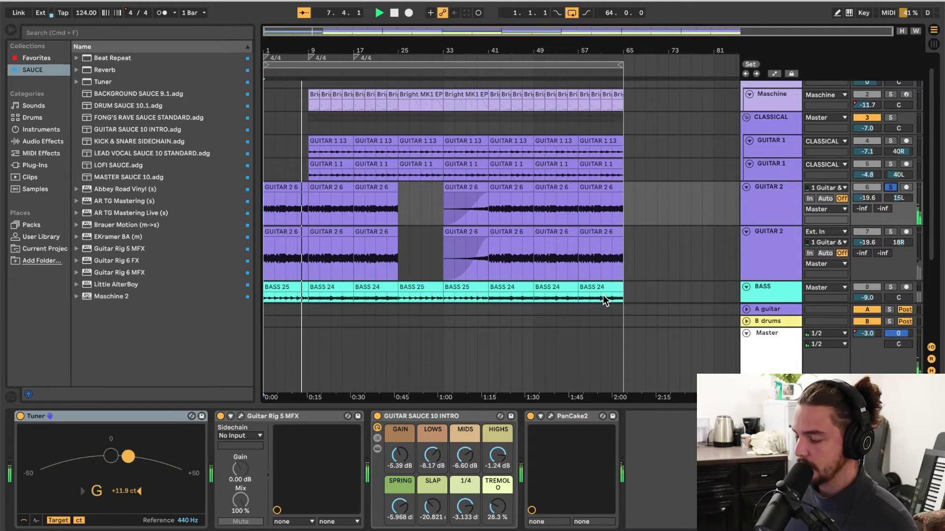
key(space)
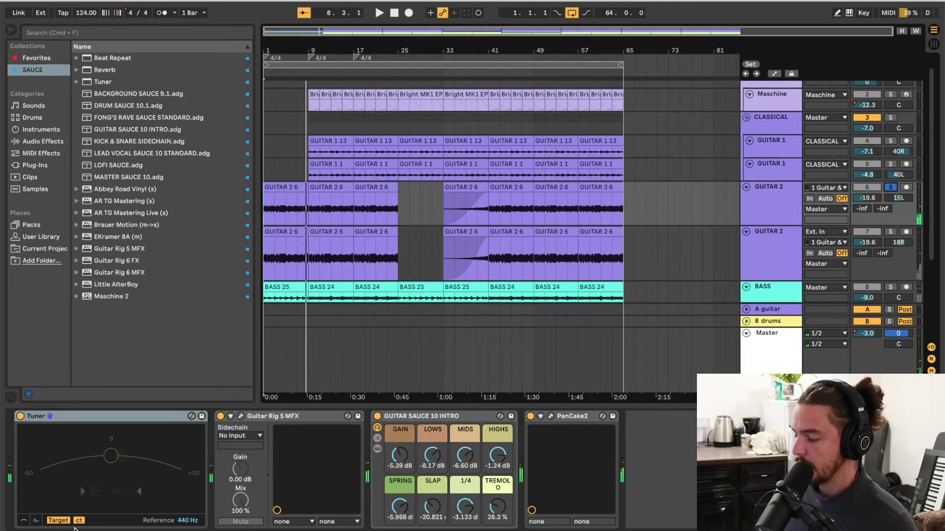
Inspect the Guitar Rig 5 MFX amp chain and the PanCake2 panning curve on the upper GUITAR 2 track
click(241, 416)
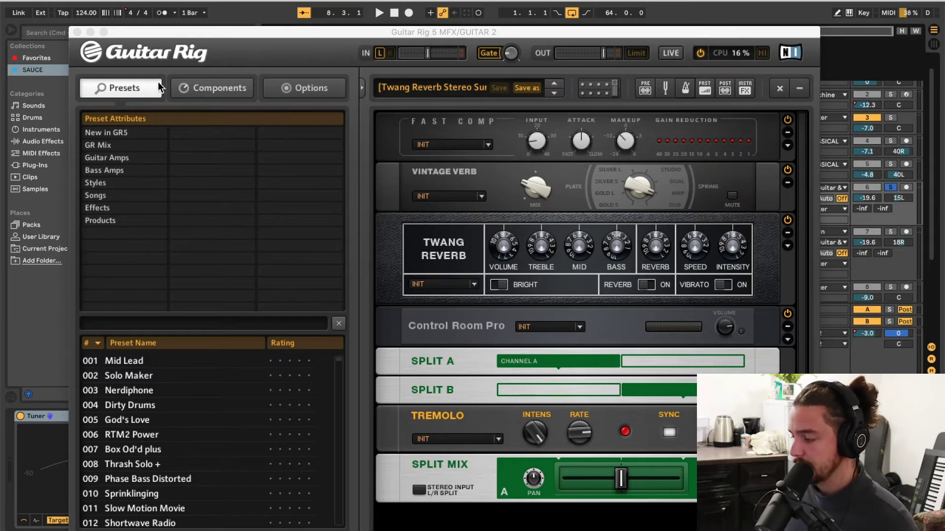
click(77, 32)
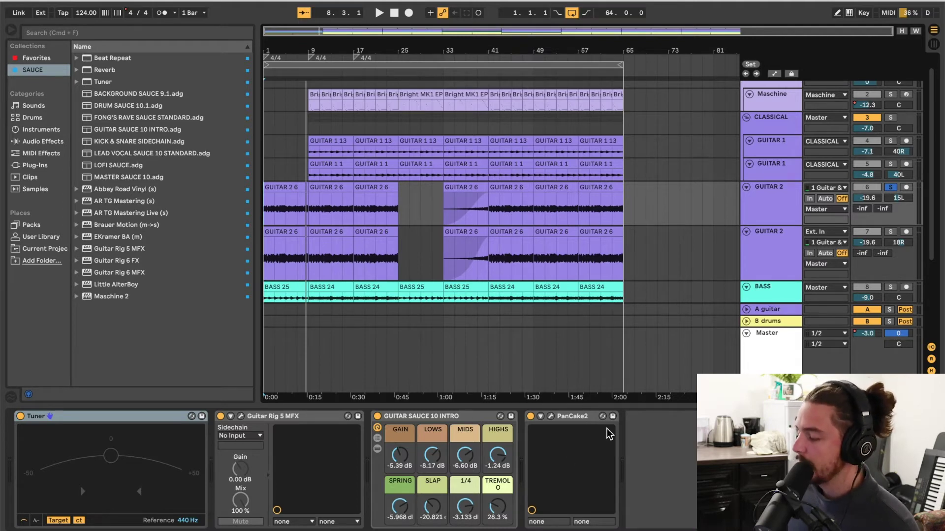
click(550, 416)
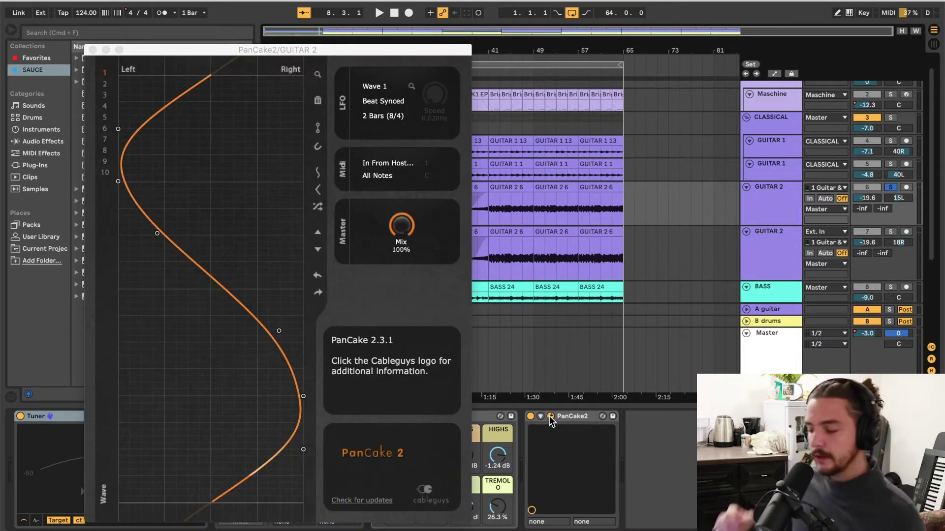
click(93, 50)
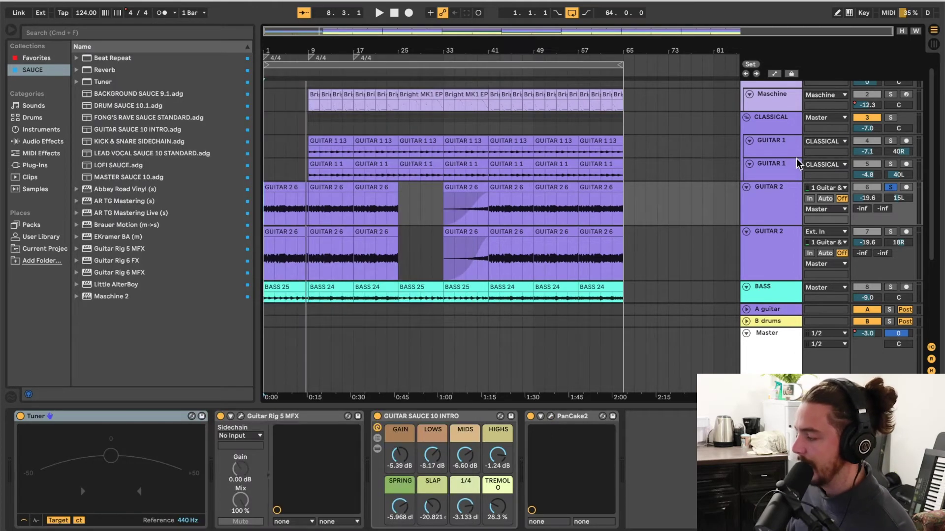
Solo the lower GUITAR 2 track and play it from bar 1 with PanCake2, GUITAR SAUCE 10 INTRO and Guitar Rig 5 MFX bypassed
click(770, 254)
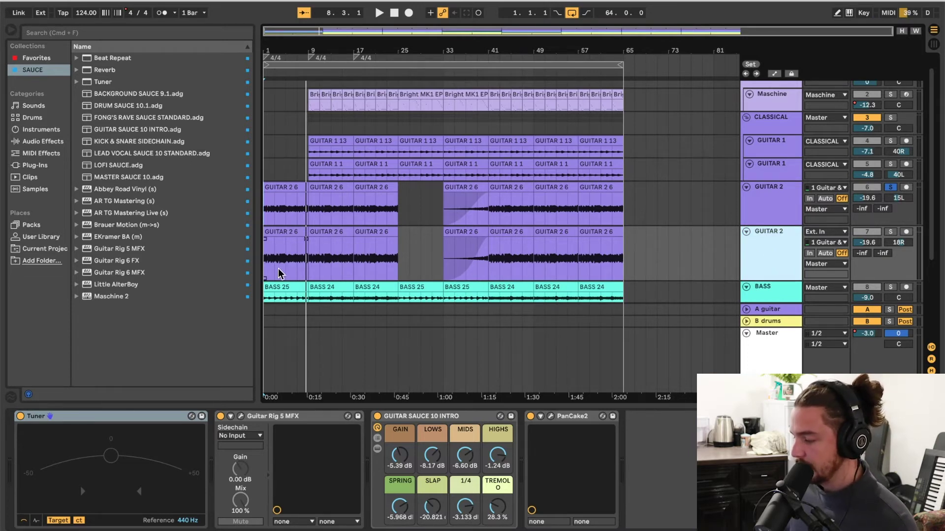
click(264, 270)
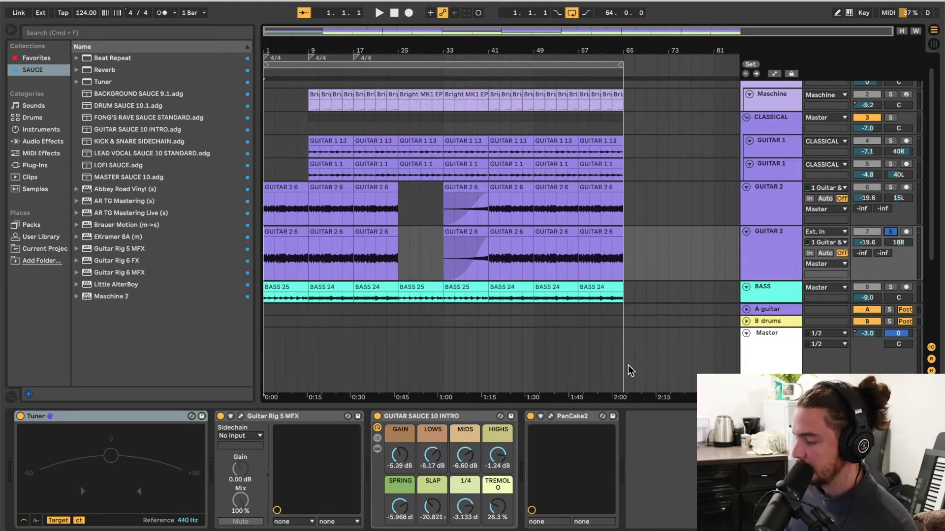
click(530, 416)
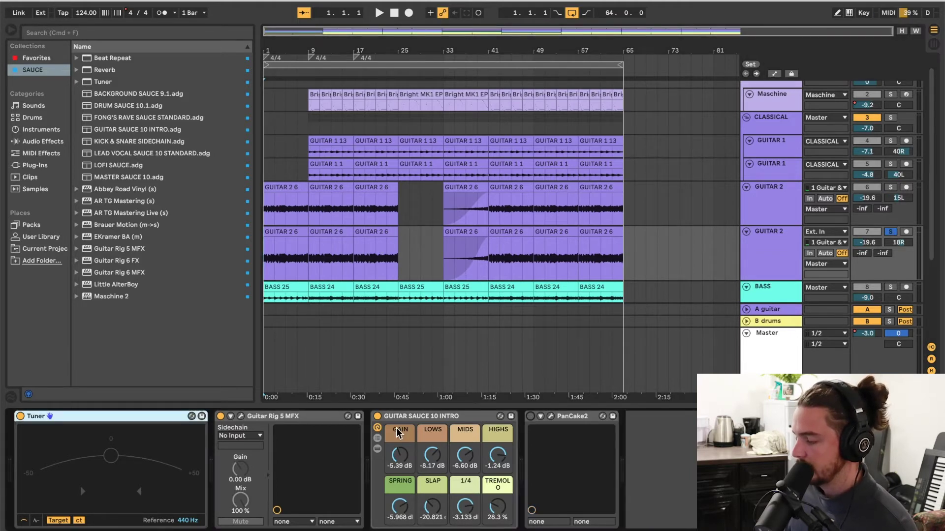
click(377, 417)
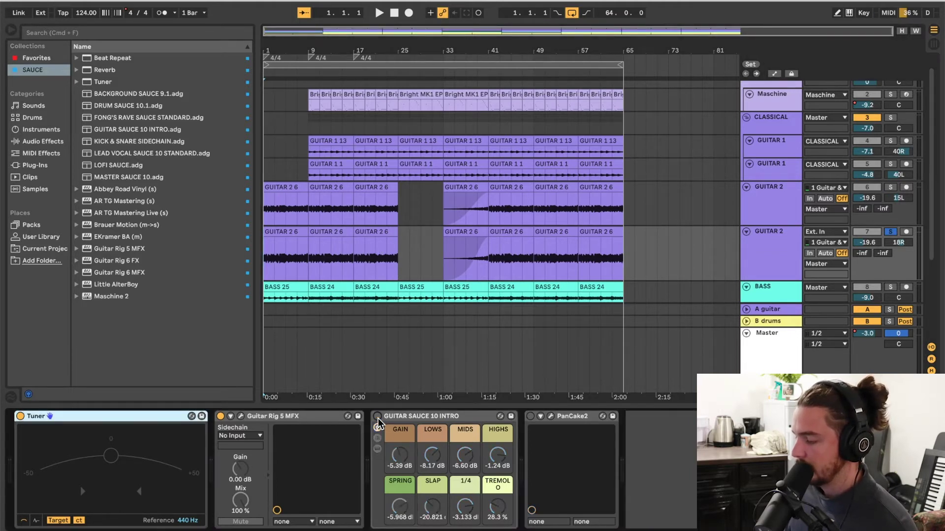
click(220, 417)
key(space)
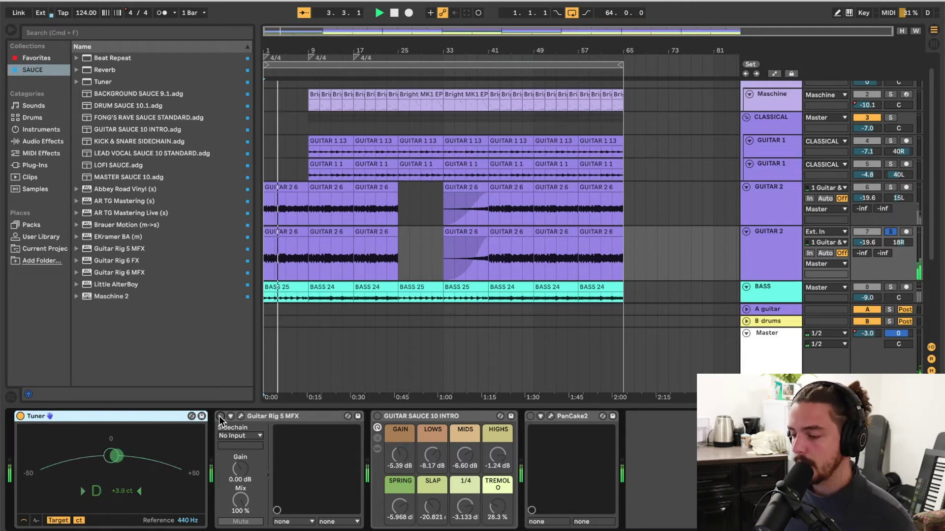
Audition the lower GUITAR 2 track while re-enabling Guitar Rig 5 MFX, GUITAR SAUCE 10 INTRO and PanCake2 one at a time
click(220, 417)
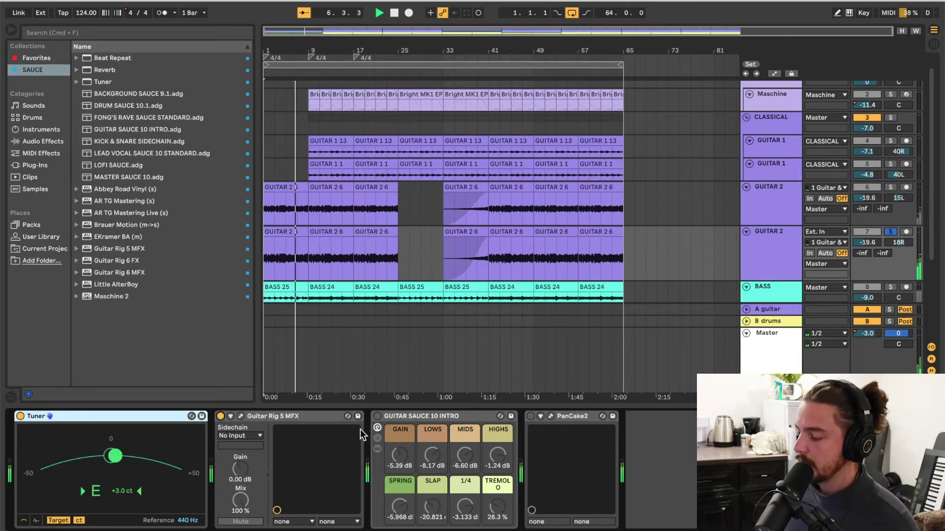
click(377, 417)
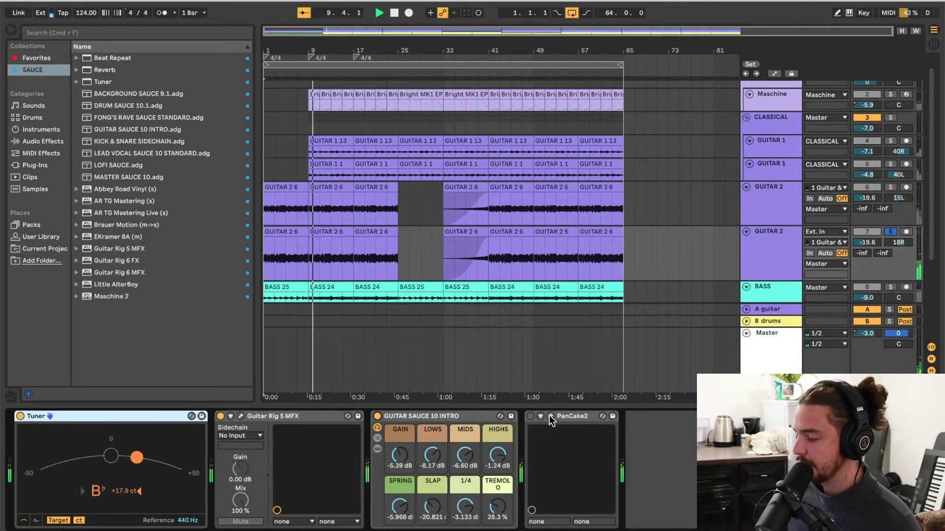
click(531, 416)
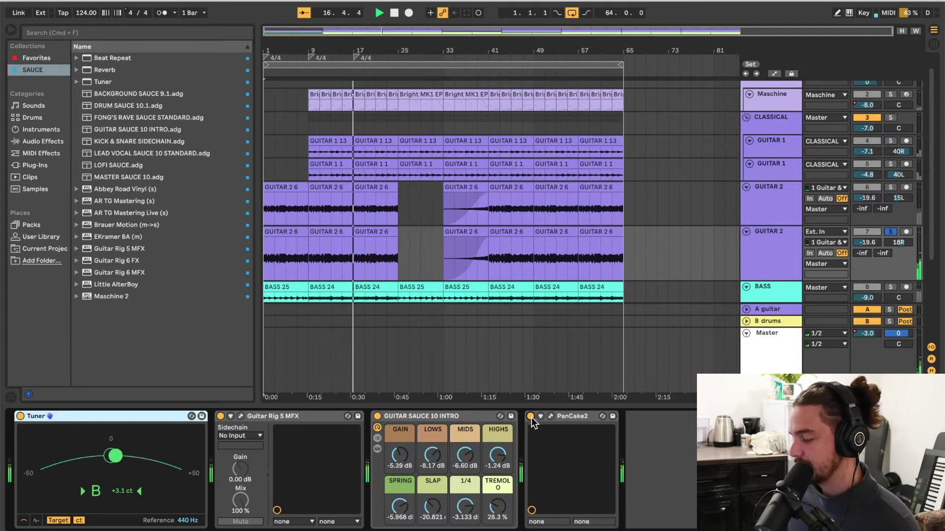
key(space)
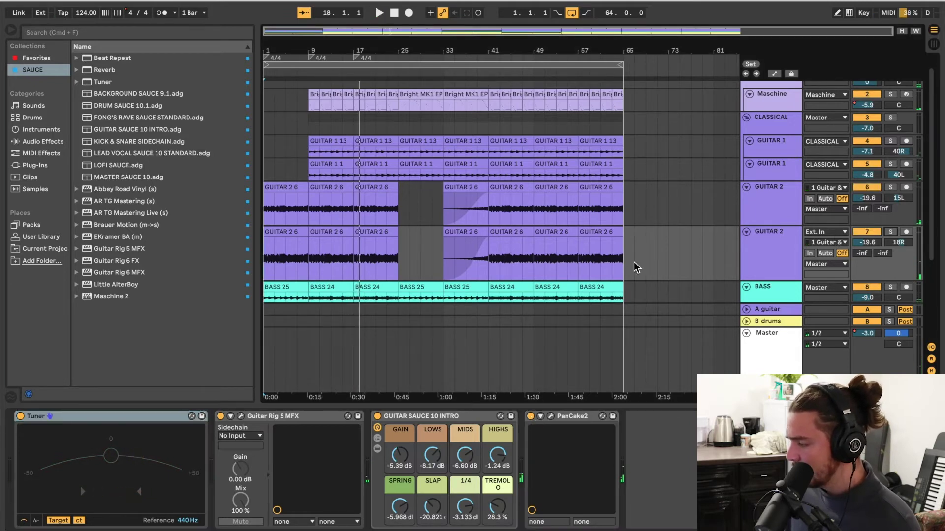
Solo the BASS track and set the playback start to bar 1
scroll(676, 228, down, 2)
scroll(676, 228, down, 3)
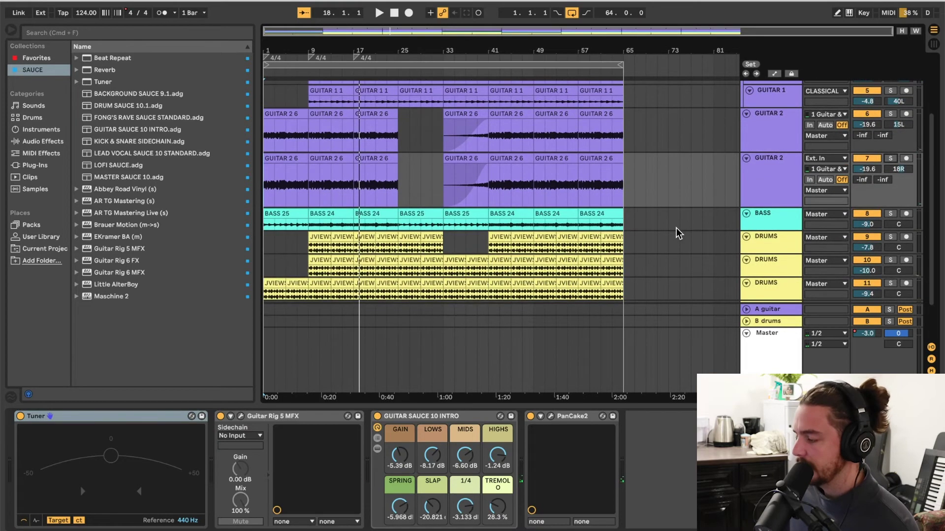
click(782, 214)
click(890, 213)
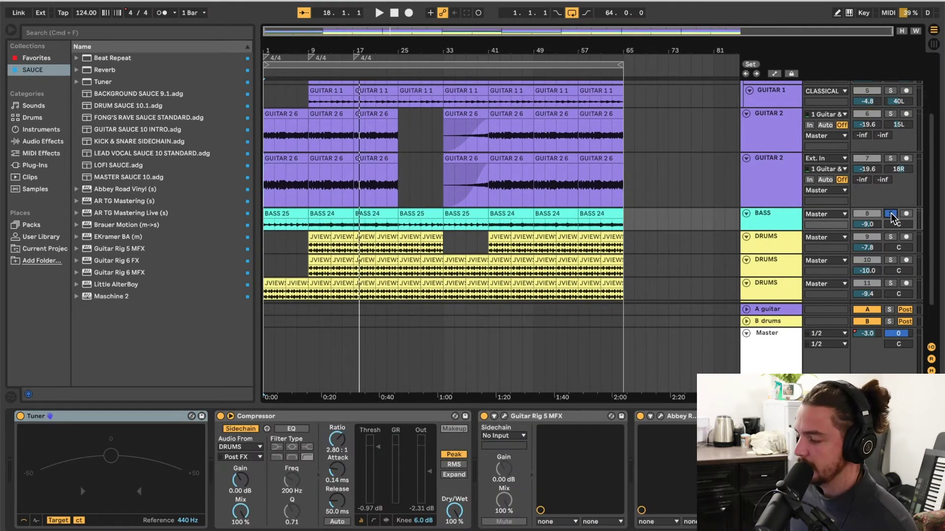
click(264, 235)
click(264, 221)
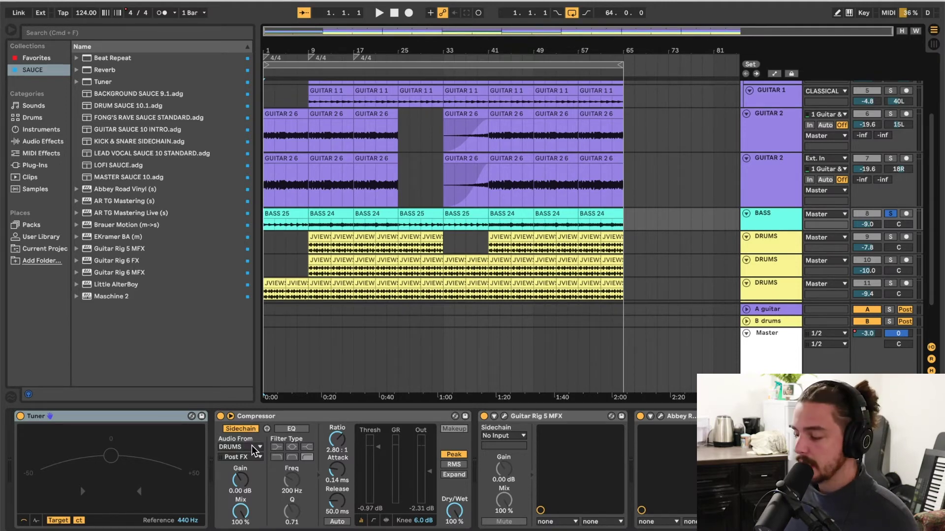
Inspect the Guitar Rig 5 MFX amp and cabinet settings on the BASS track
click(507, 415)
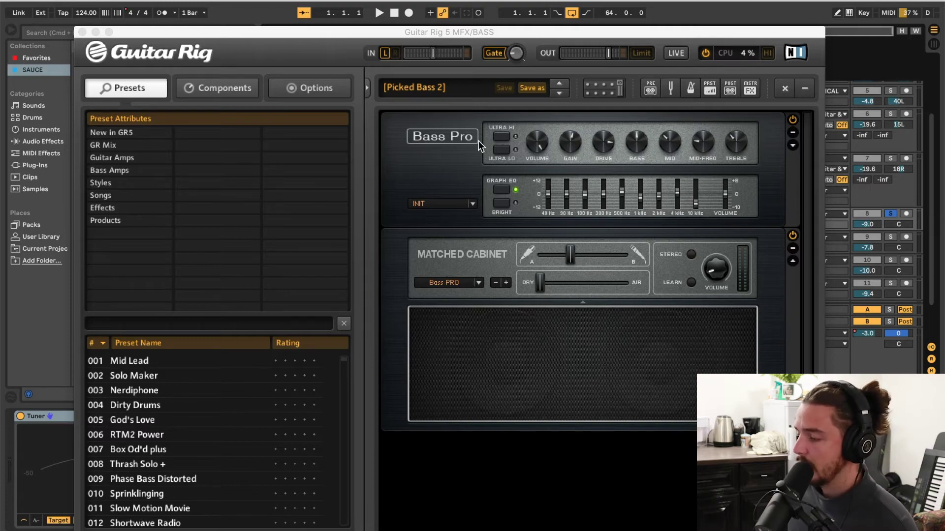
click(83, 32)
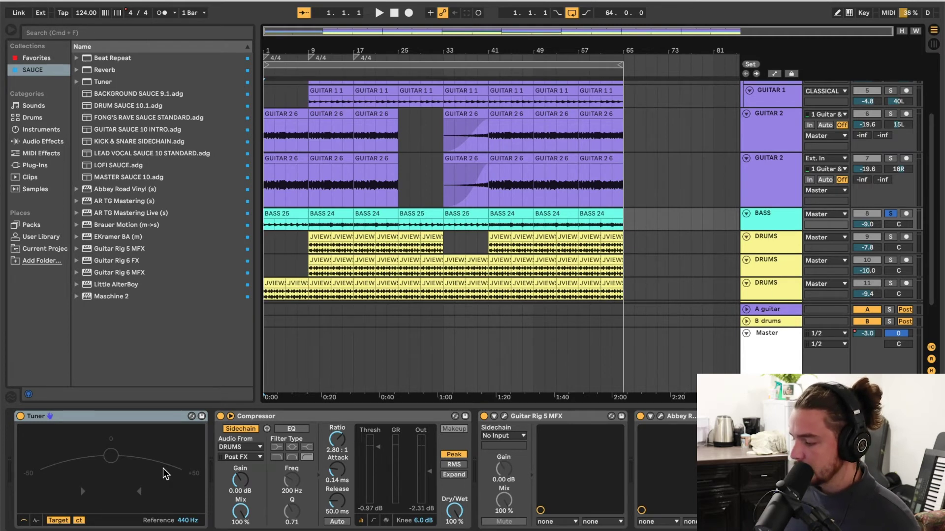
Bypass the Compressor, Guitar Rig 5 MFX and Abbey Road Saturator on the BASS track, inspecting the Saturator's settings before switching it off
click(220, 417)
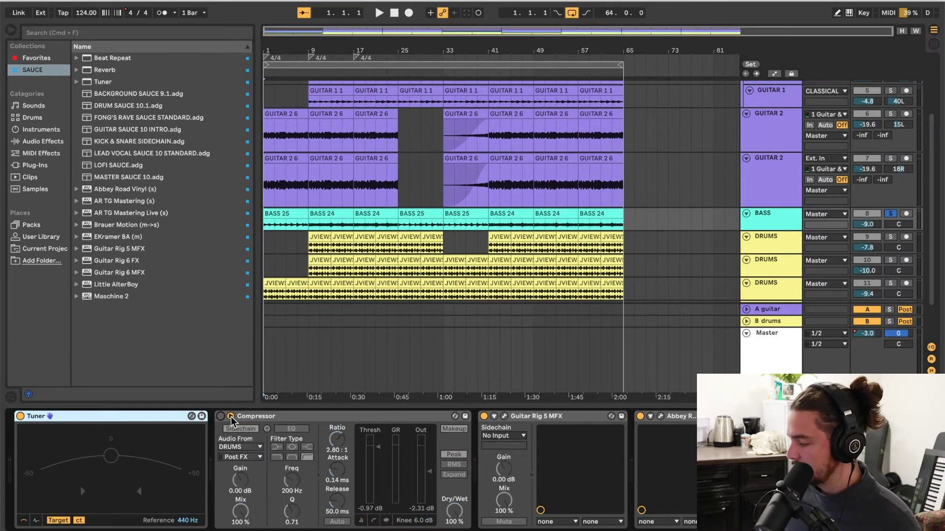
click(484, 417)
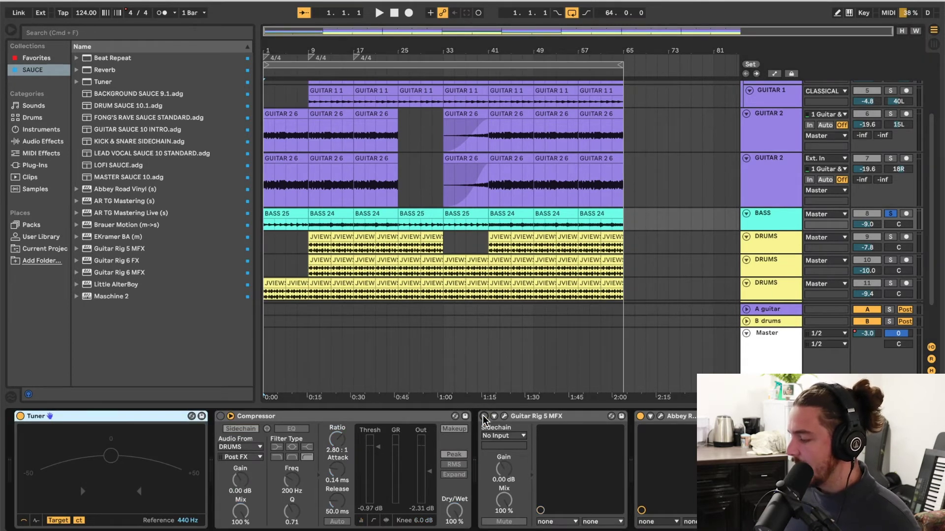
click(663, 415)
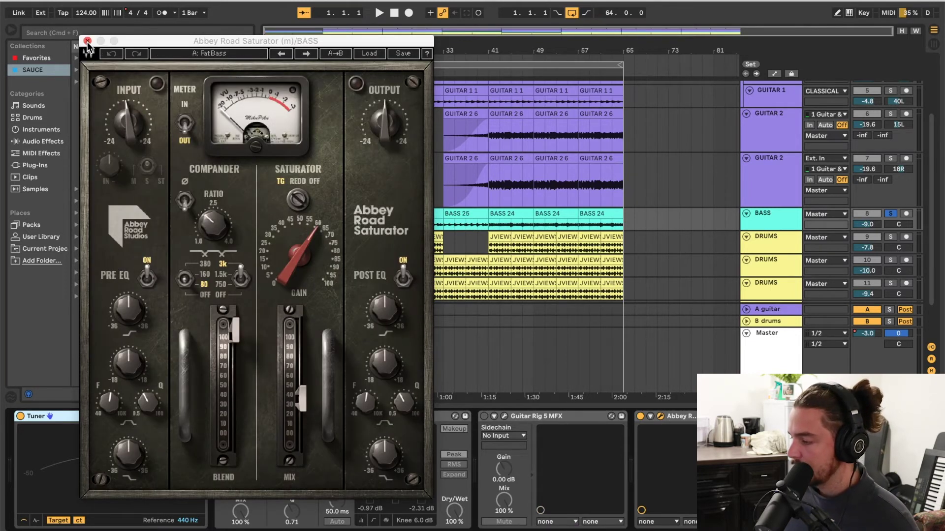
click(87, 41)
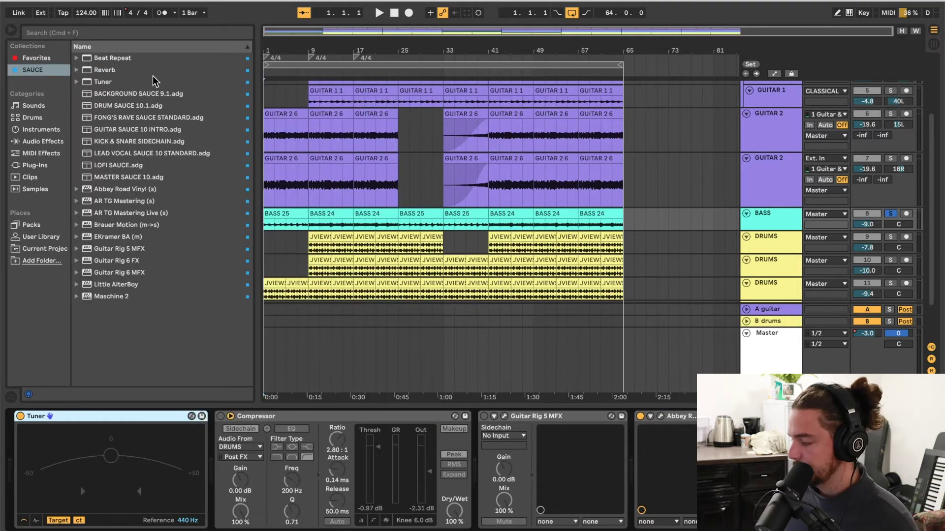
click(640, 416)
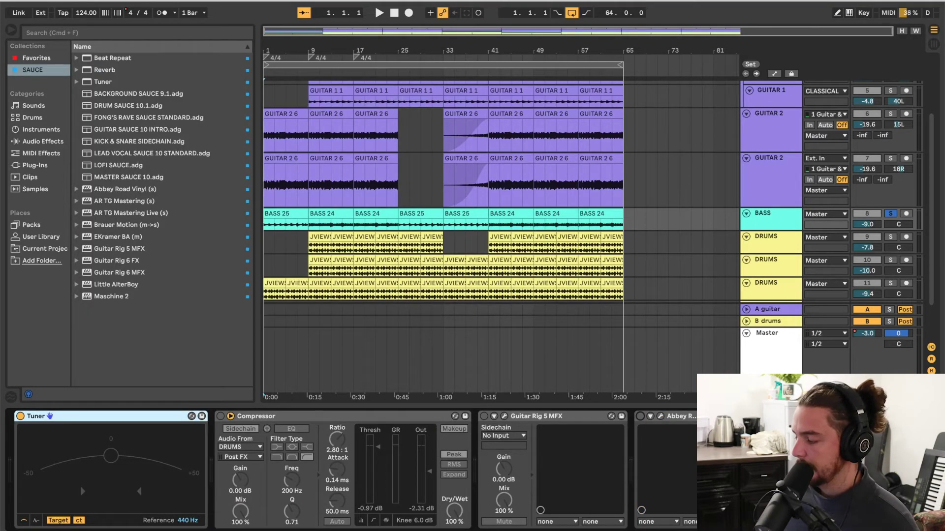
Audition the soloed BASS track while re-enabling the Compressor, Guitar Rig 5 MFX and Abbey Road Saturator one at a time
key(space)
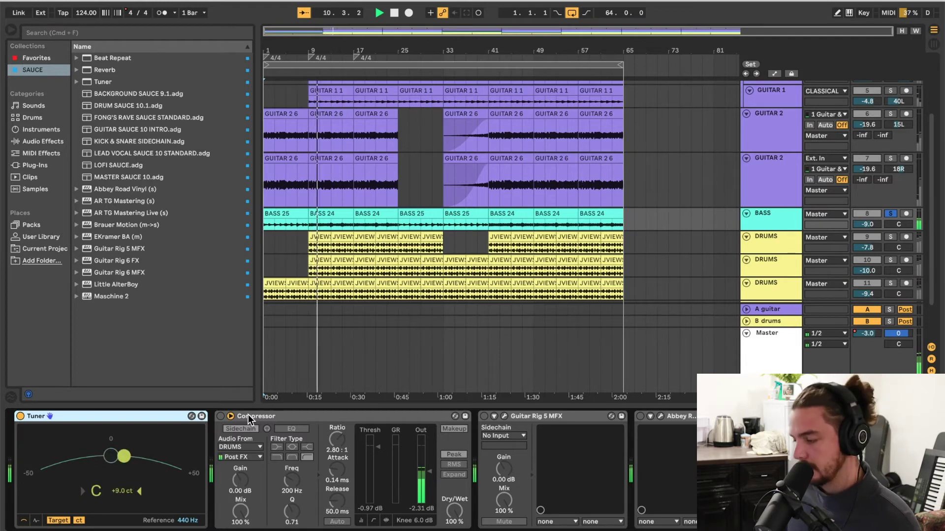
click(221, 417)
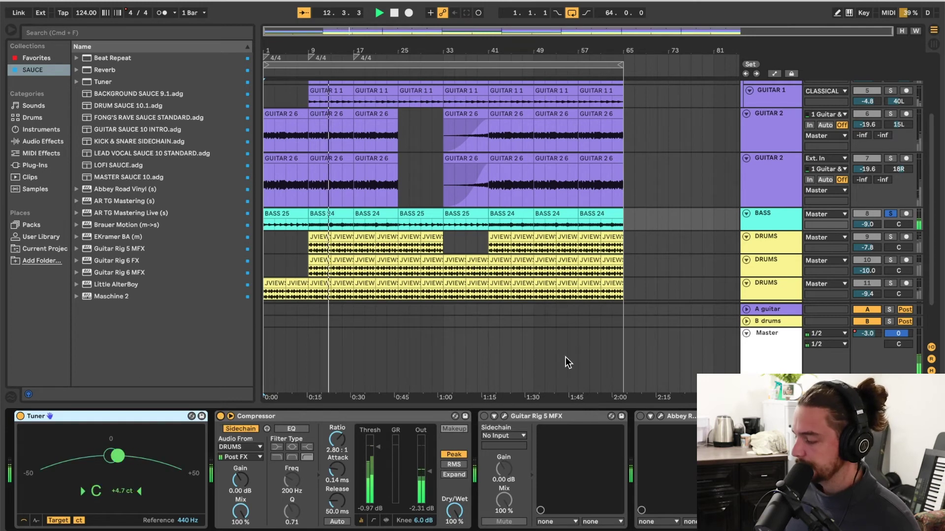
click(484, 417)
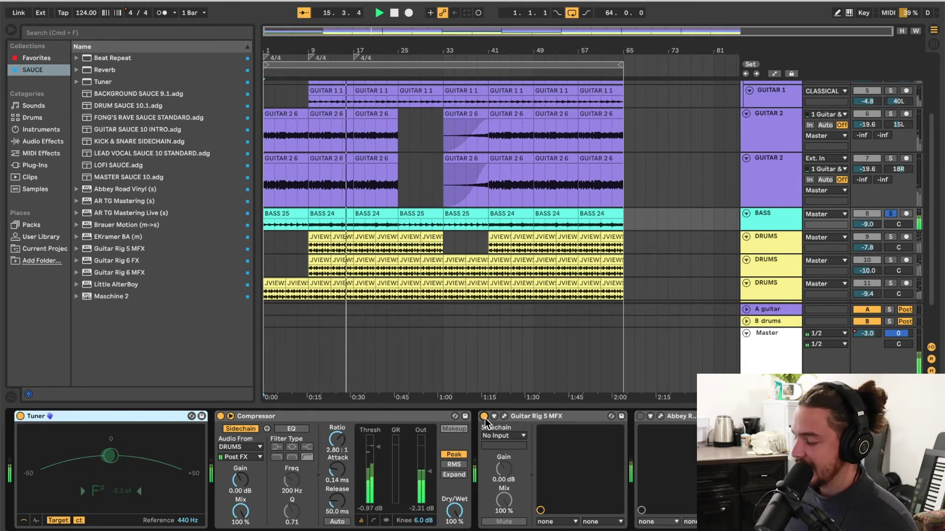
click(640, 417)
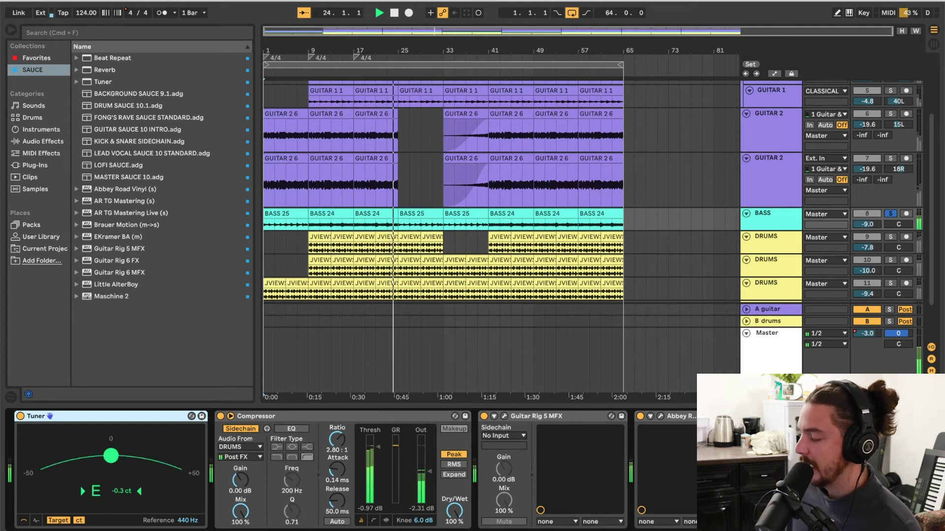
Stop playback and inspect the treble and compression settings of the EKramer BA plug-in on the BASS track
key(alt+super+p)
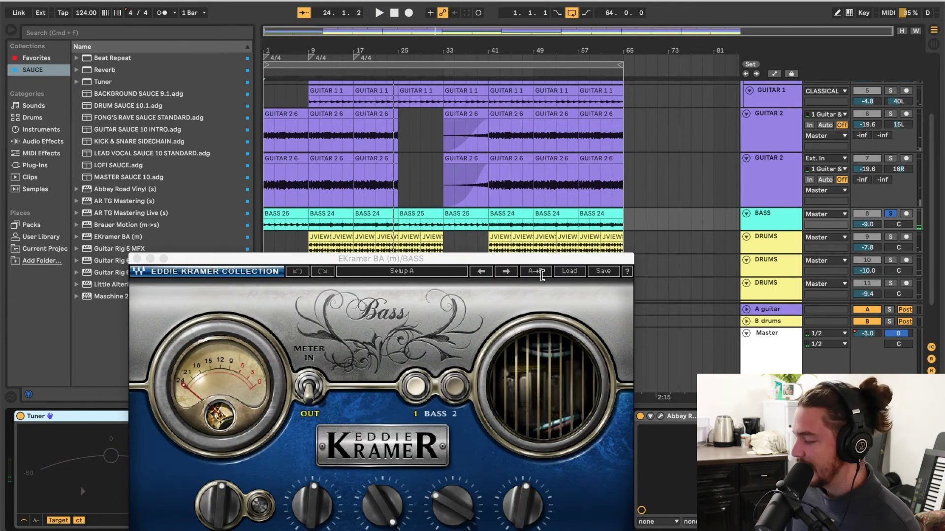
drag(457, 254, 459, 115)
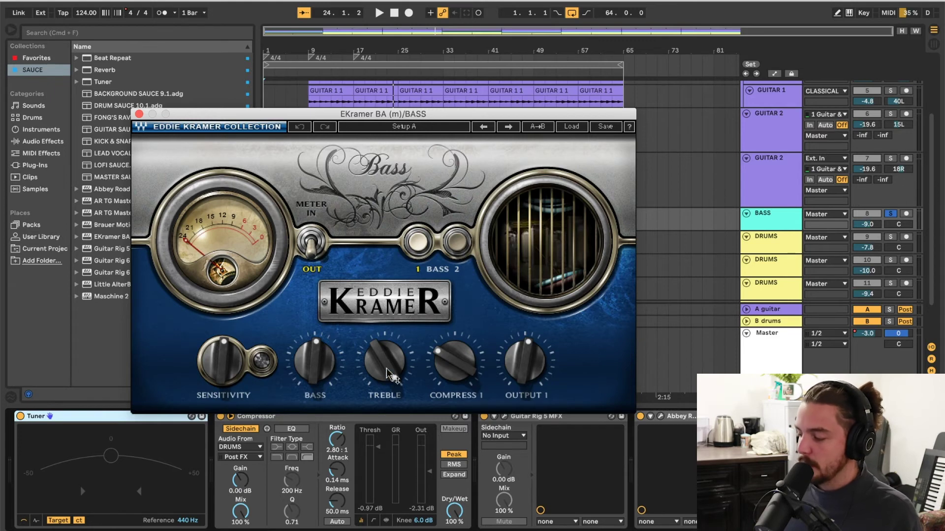
mouse_move(389, 375)
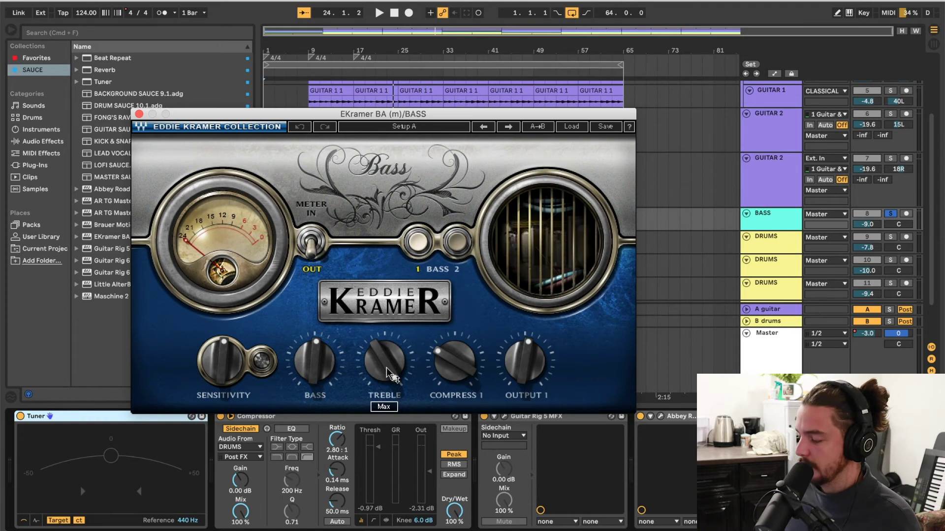
mouse_move(467, 350)
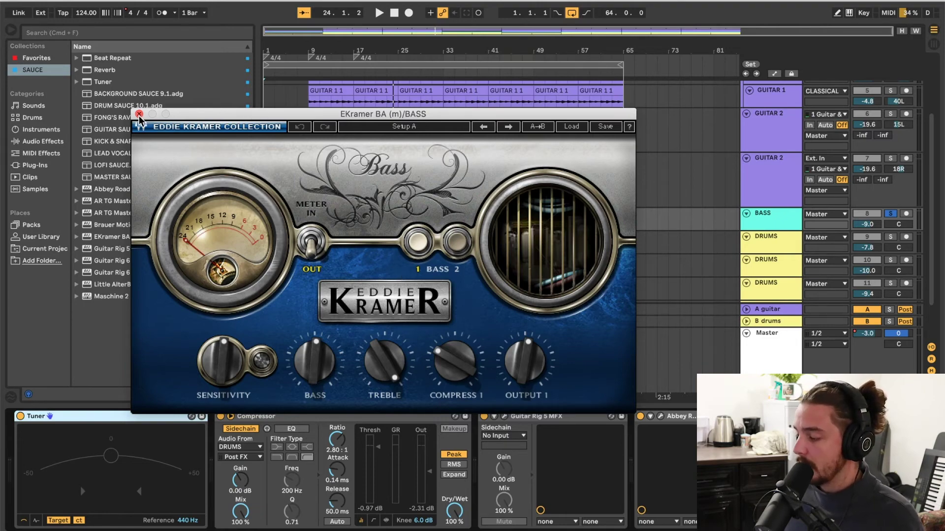
click(139, 114)
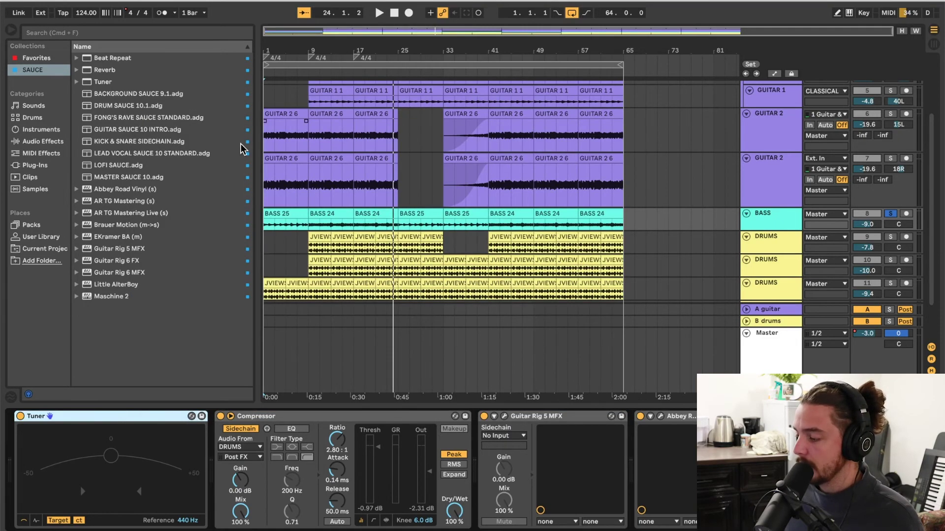
Compare the effect chains on the three DRUMS tracks
click(767, 244)
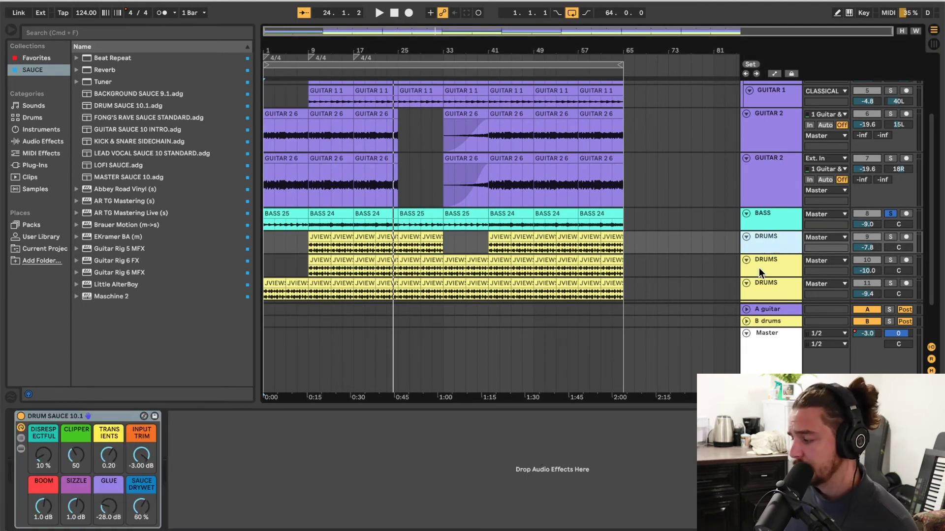
click(761, 267)
click(763, 283)
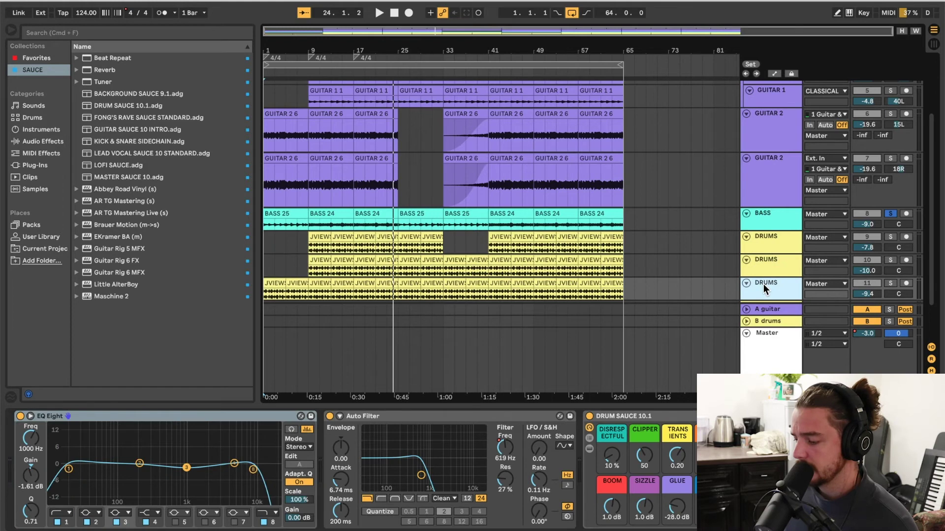
click(785, 266)
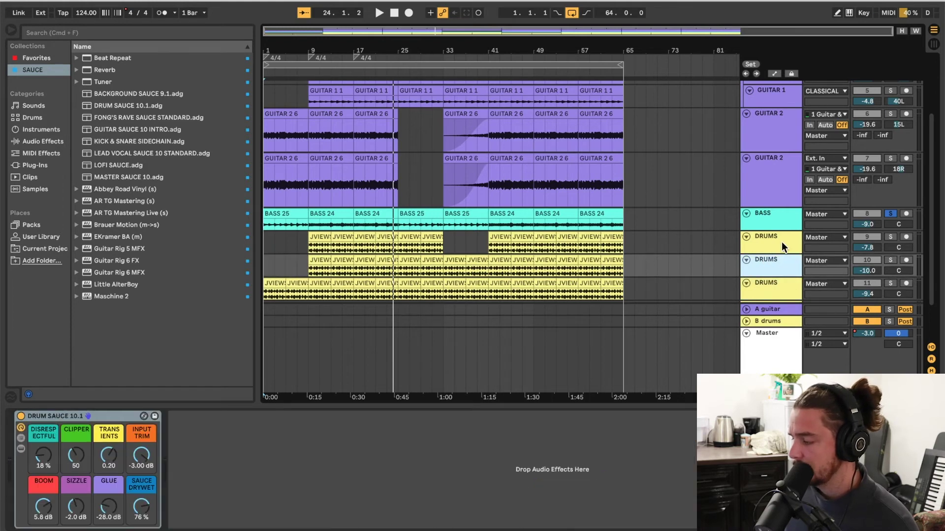
Play the first DRUMS track soloed from bar 9 and inspect the devices inside its DRUM SAUCE 10.1 rack
click(781, 241)
click(891, 237)
key(space)
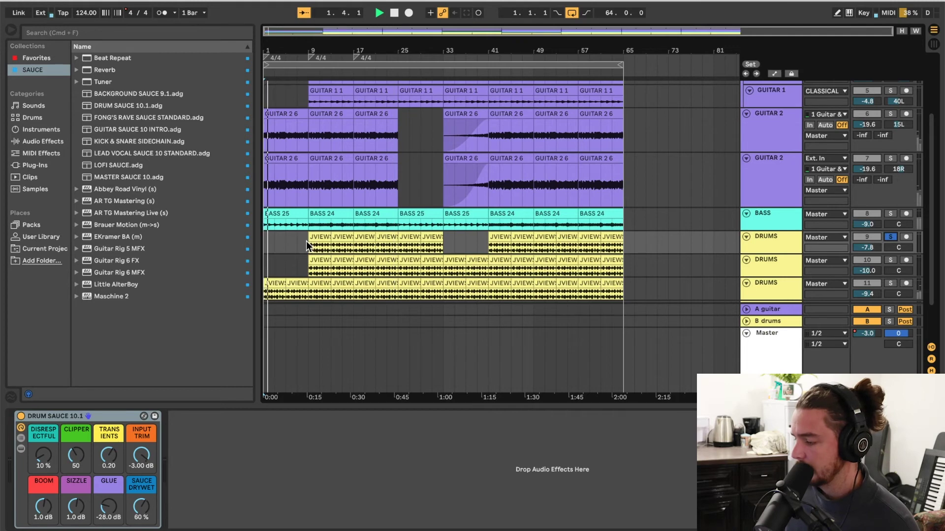
click(306, 241)
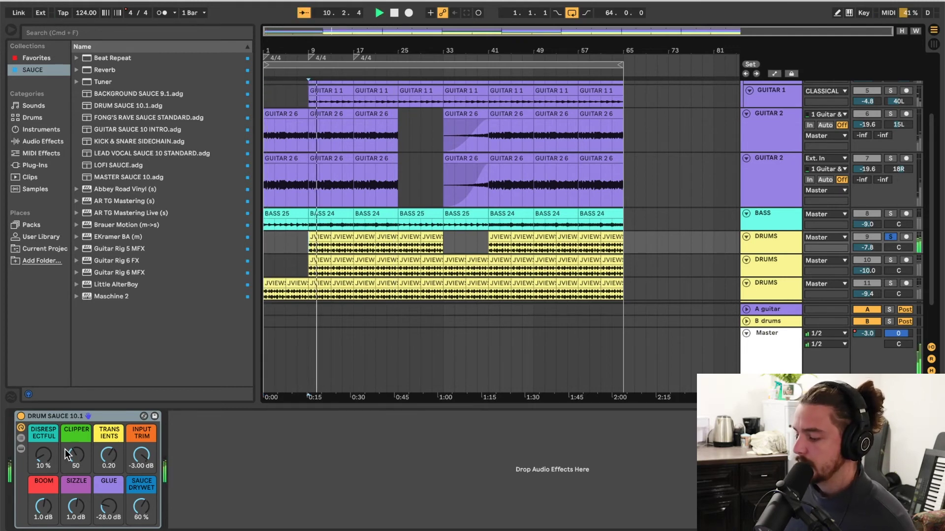
click(20, 448)
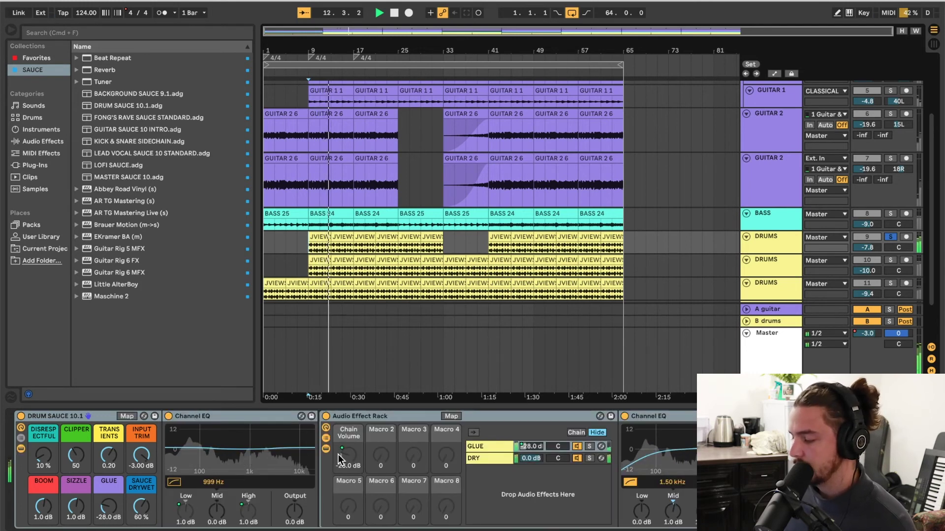
click(20, 449)
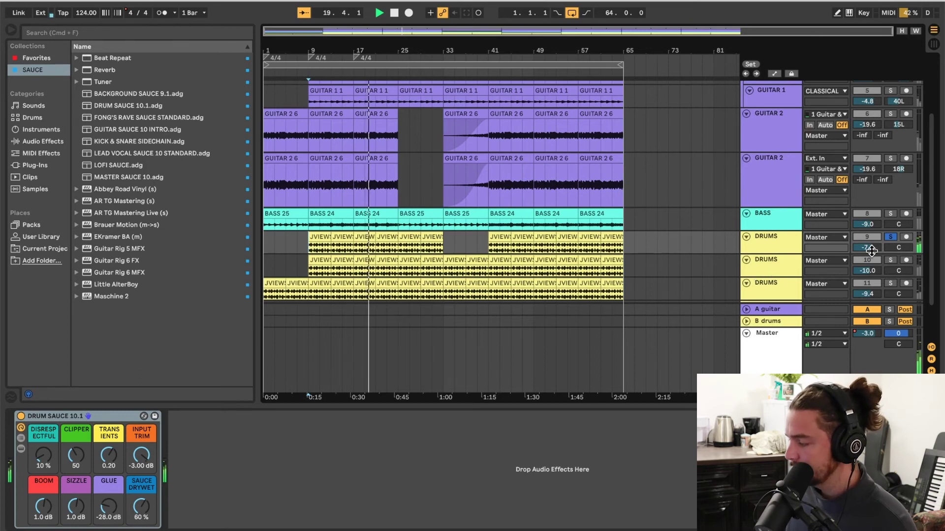
Add the second and third DRUMS tracks to the solo to hear all the drum layers together
click(890, 260)
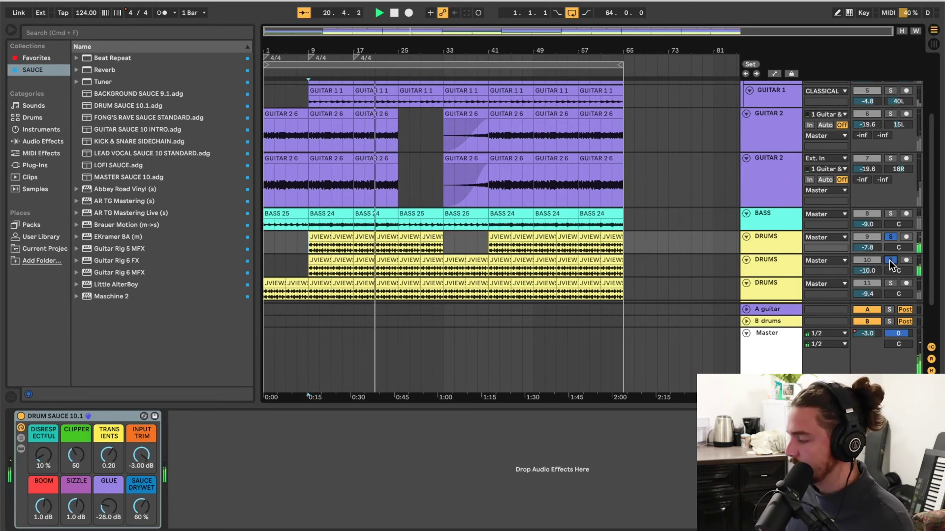
click(890, 283)
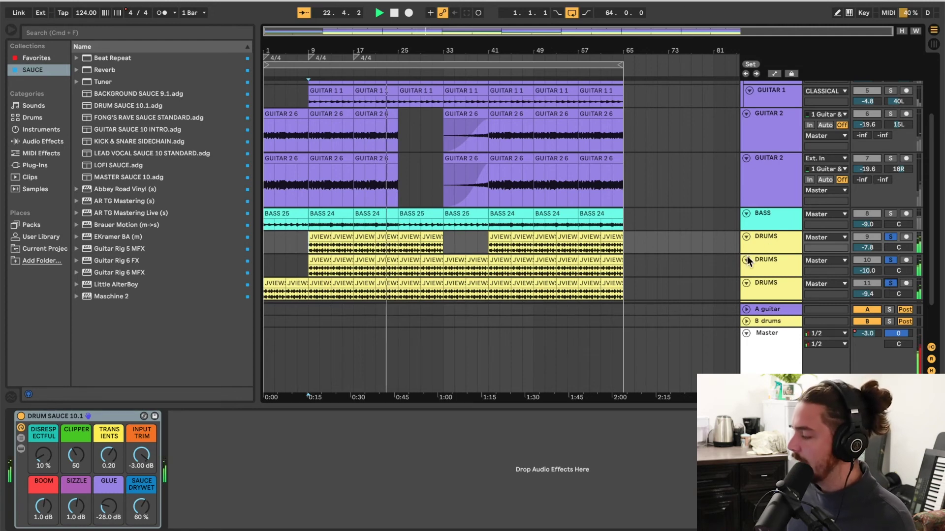
scroll(747, 256, down, 5)
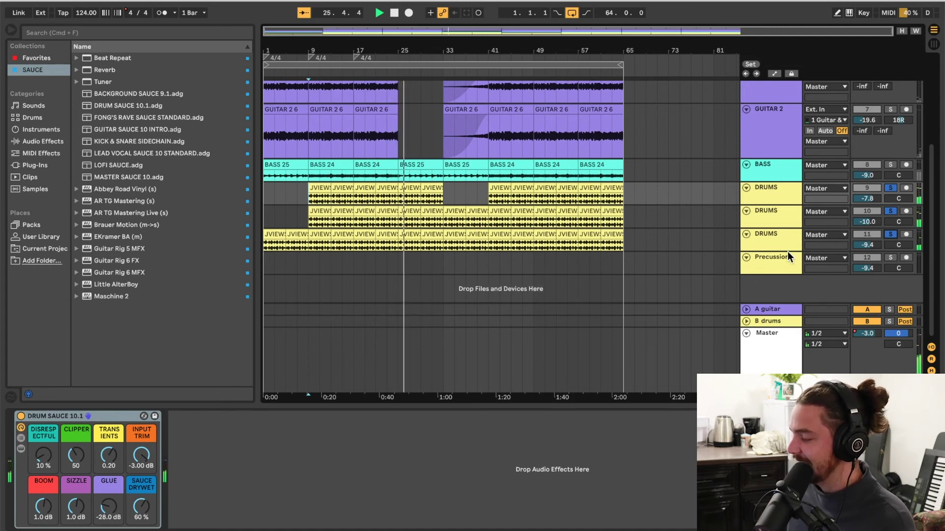
Clear the solos on the DRUMS tracks, listen to the full mix and stop playback
click(886, 234)
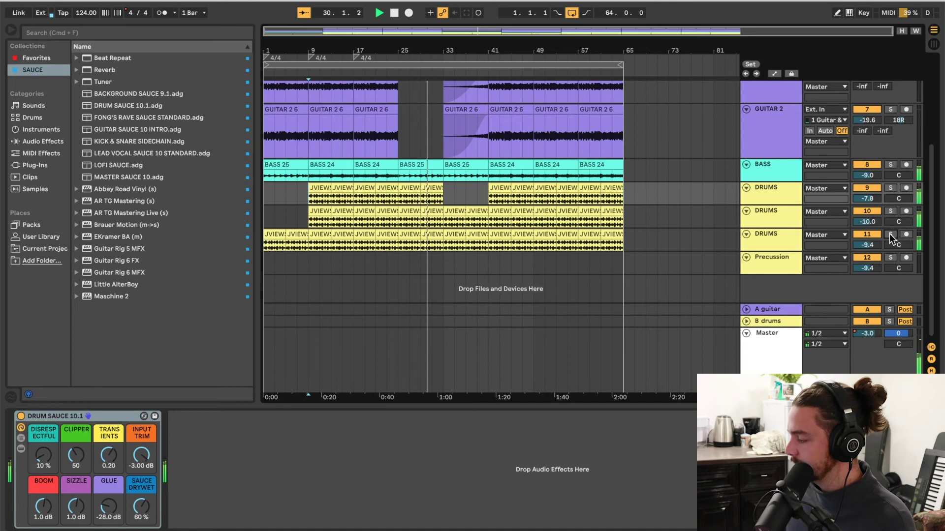
scroll(674, 241, up, 5)
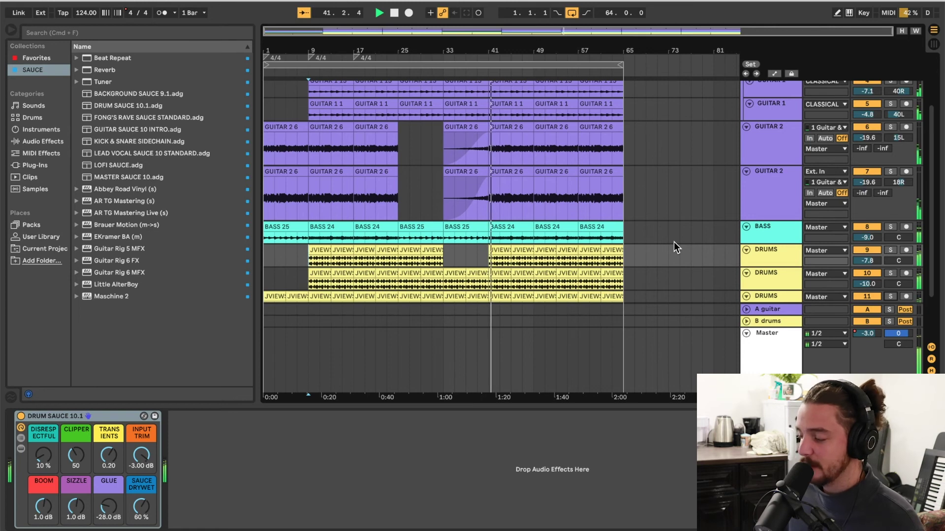
key(space)
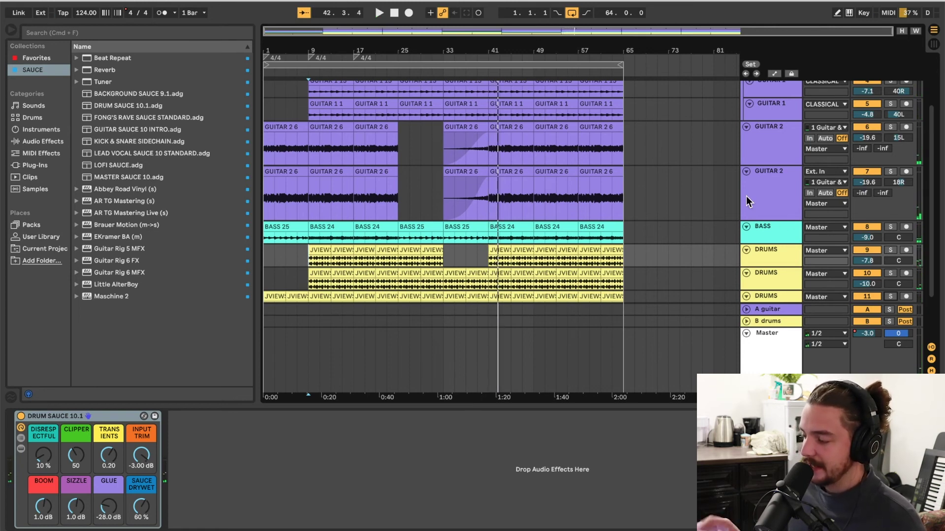